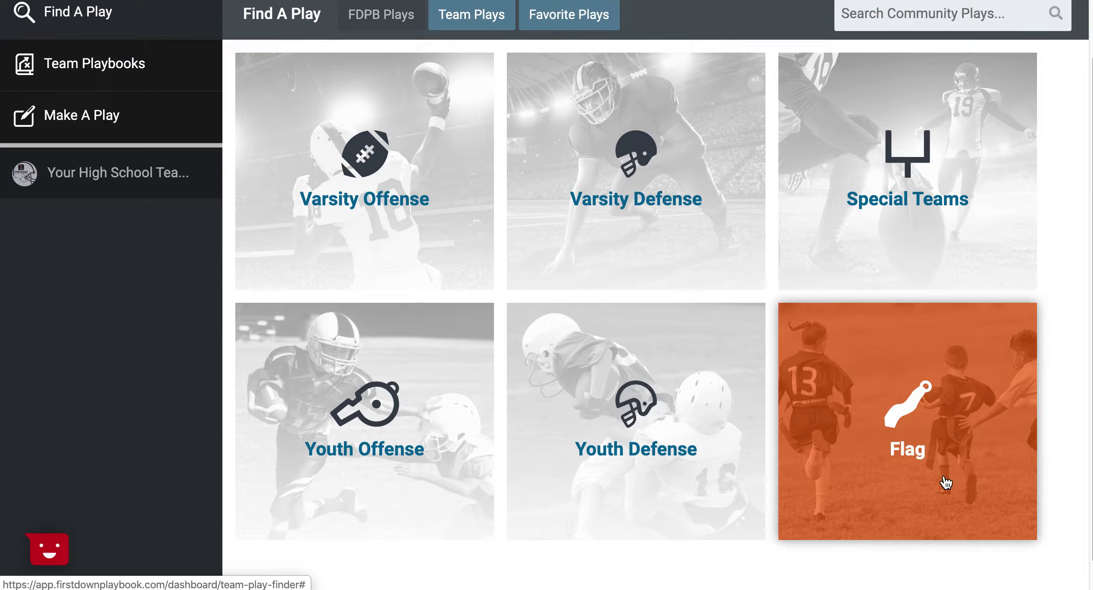
Go to the Flag offense plays and open the 5v5 formations.
left_click(944, 478)
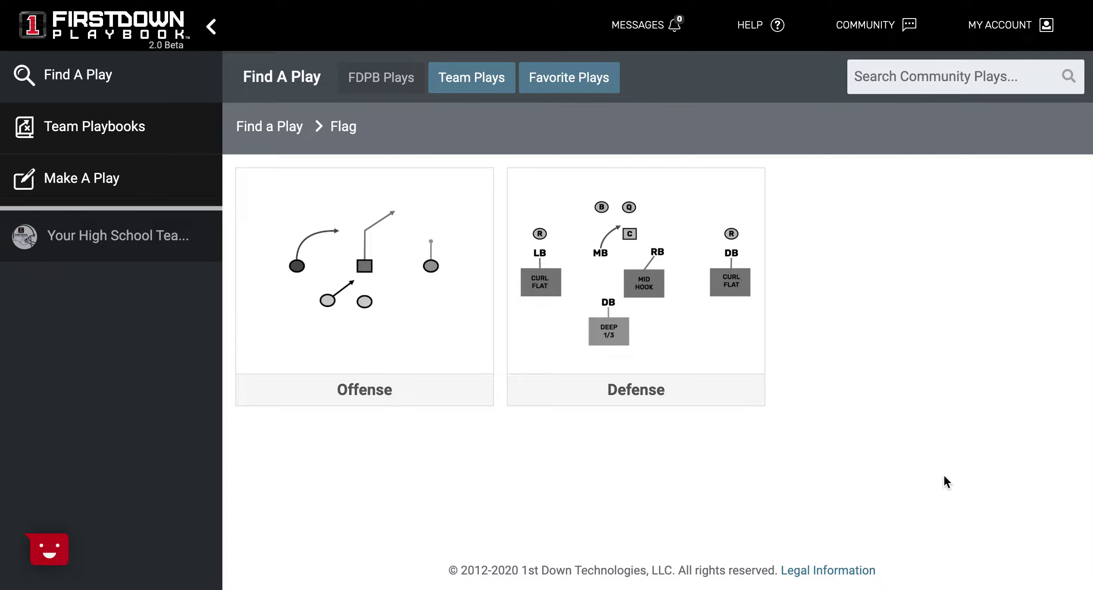
left_click(374, 323)
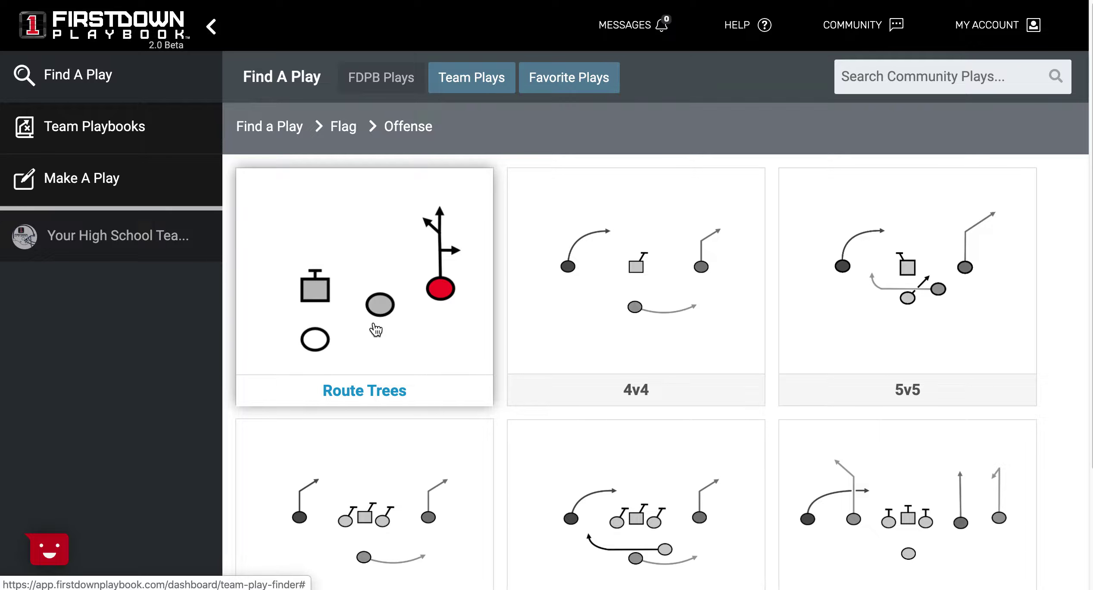
scroll(376, 330, "down", 3)
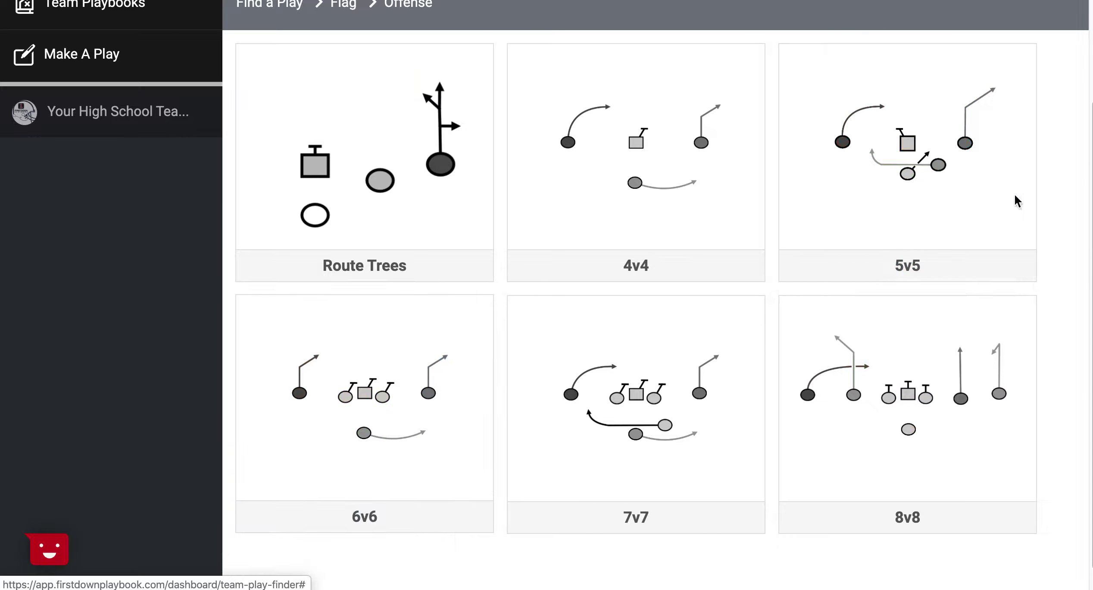
left_click(884, 204)
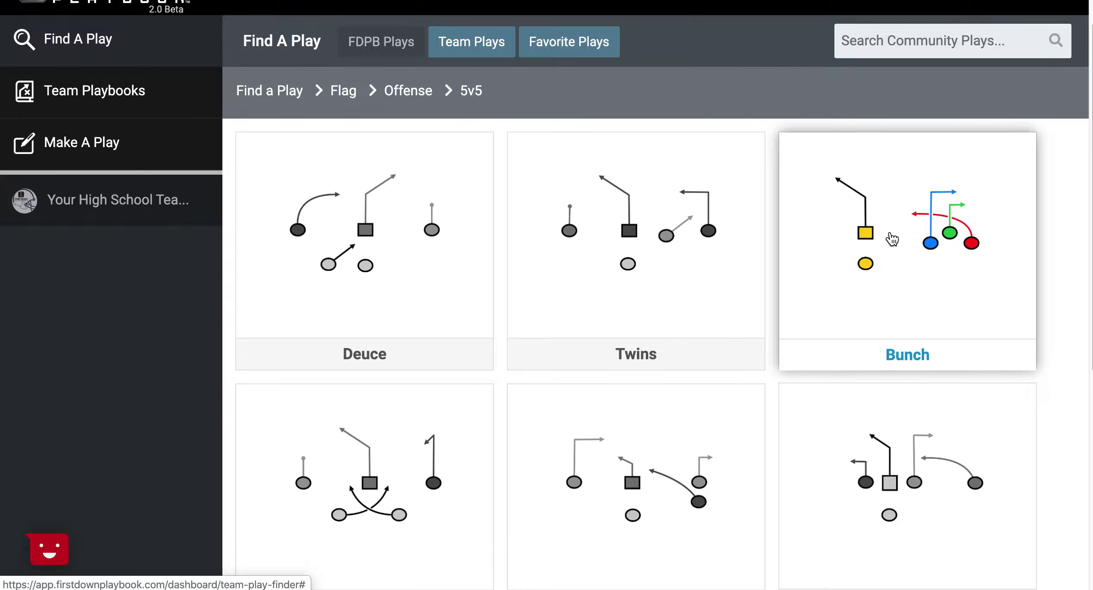
scroll(673, 245, "down", 5)
scroll(752, 364, "down", 5)
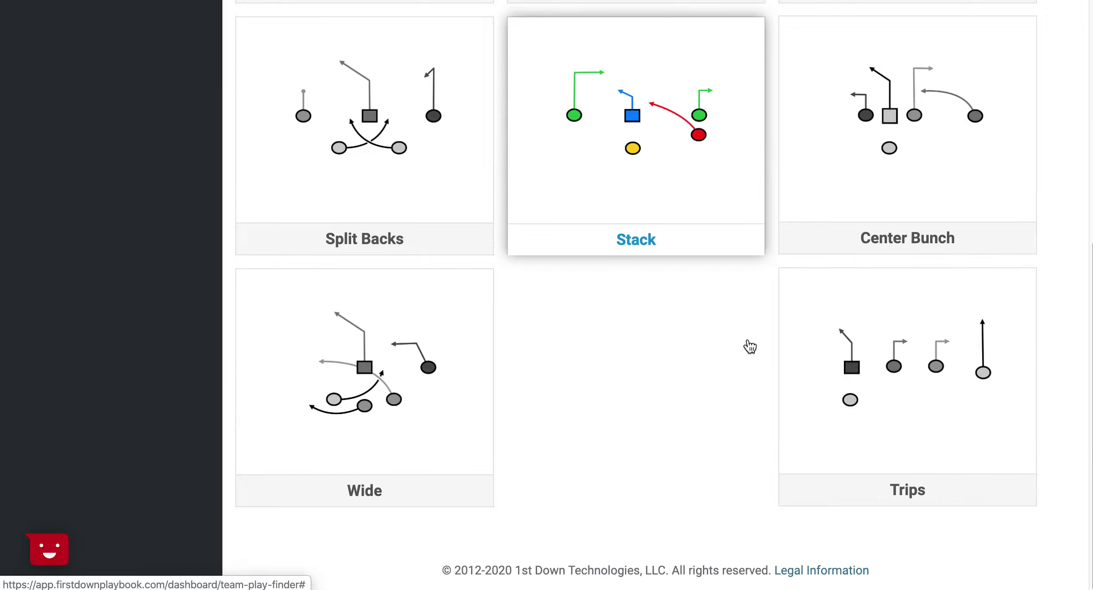
scroll(754, 366, "up", 5)
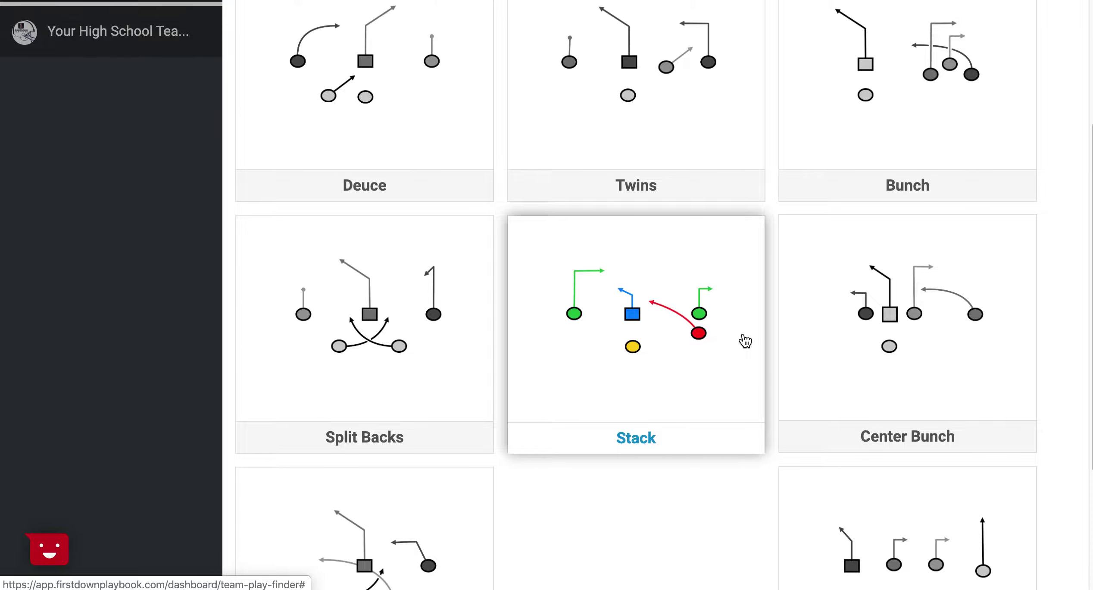
left_click(661, 148)
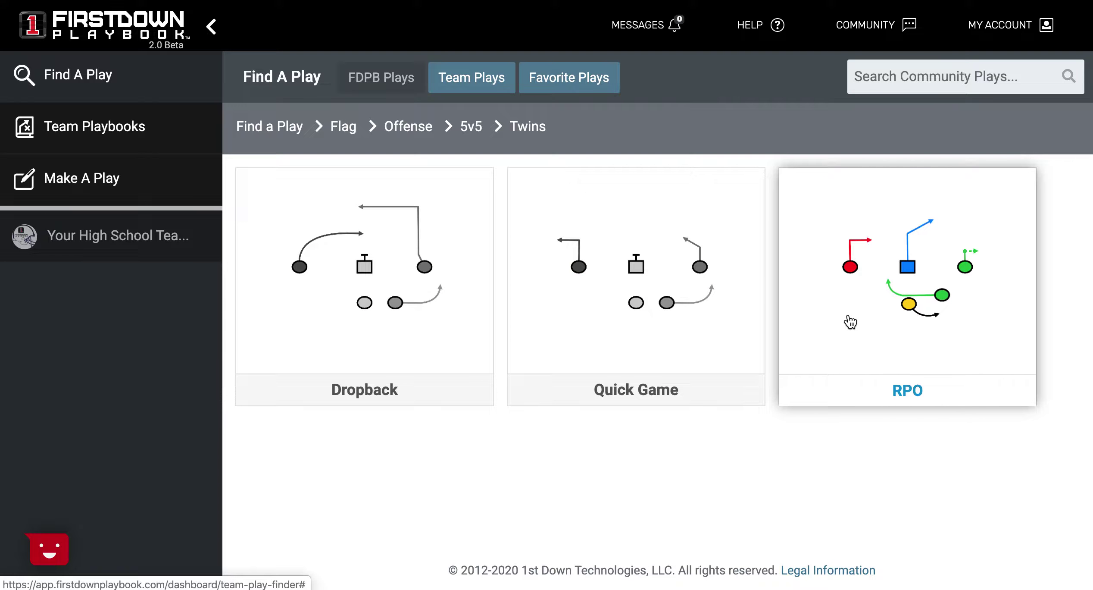
left_click(401, 130)
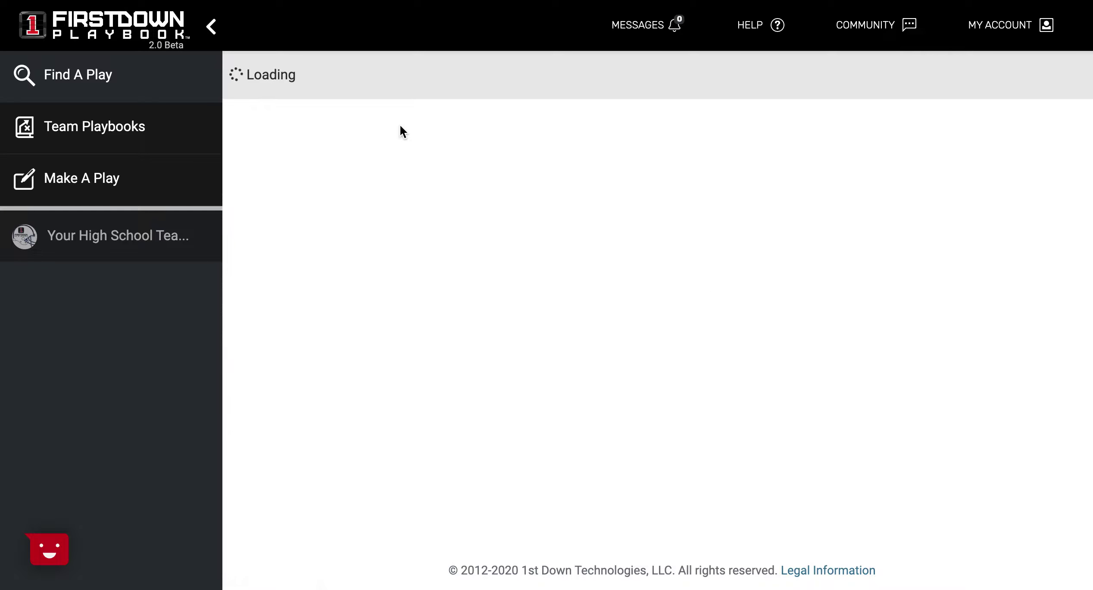
scroll(721, 395, "down", 4)
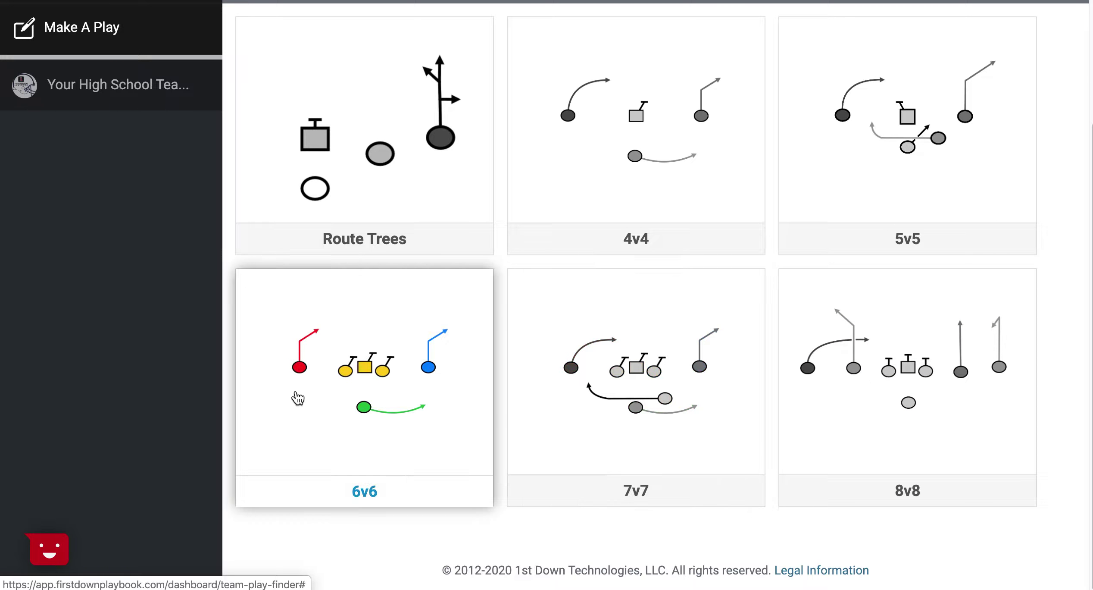
Open the 6v6 formations and browse the list.
left_click(382, 369)
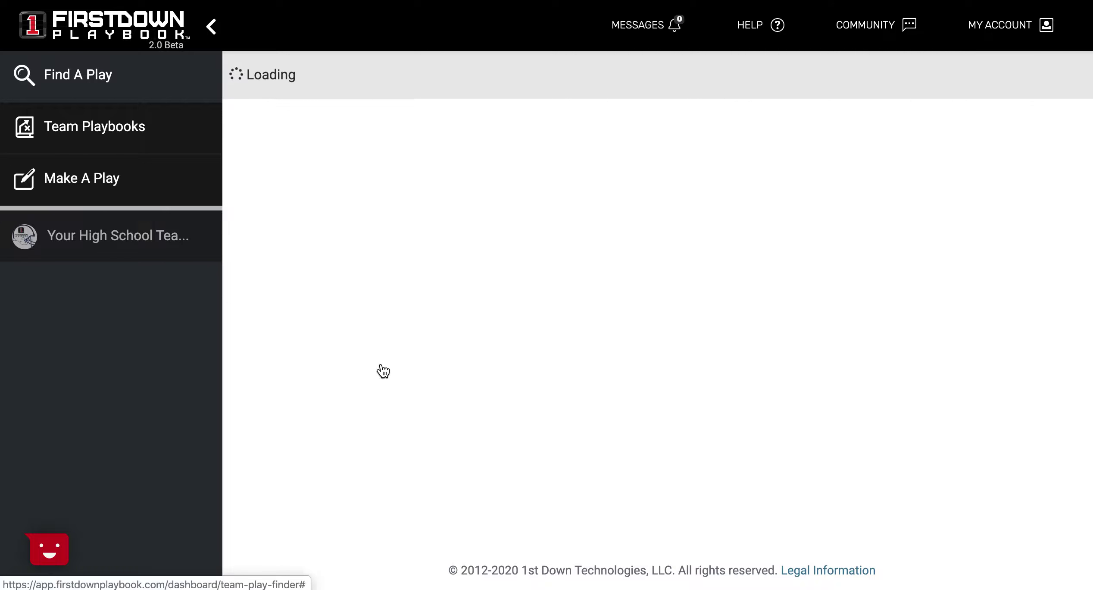
scroll(383, 369, "down", 1)
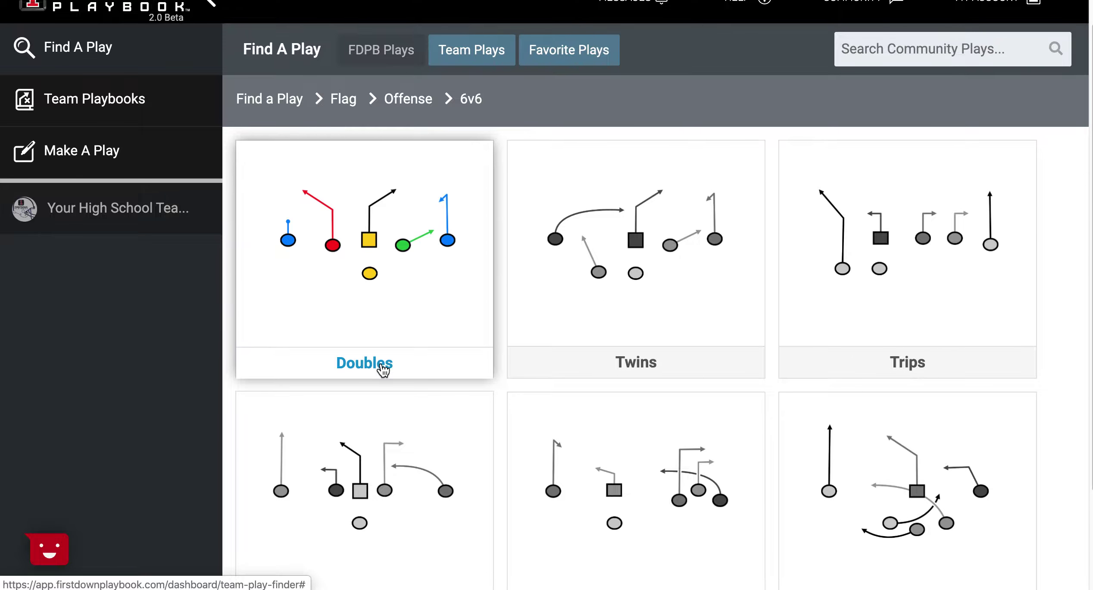
scroll(383, 370, "down", 2)
scroll(378, 371, "down", 3)
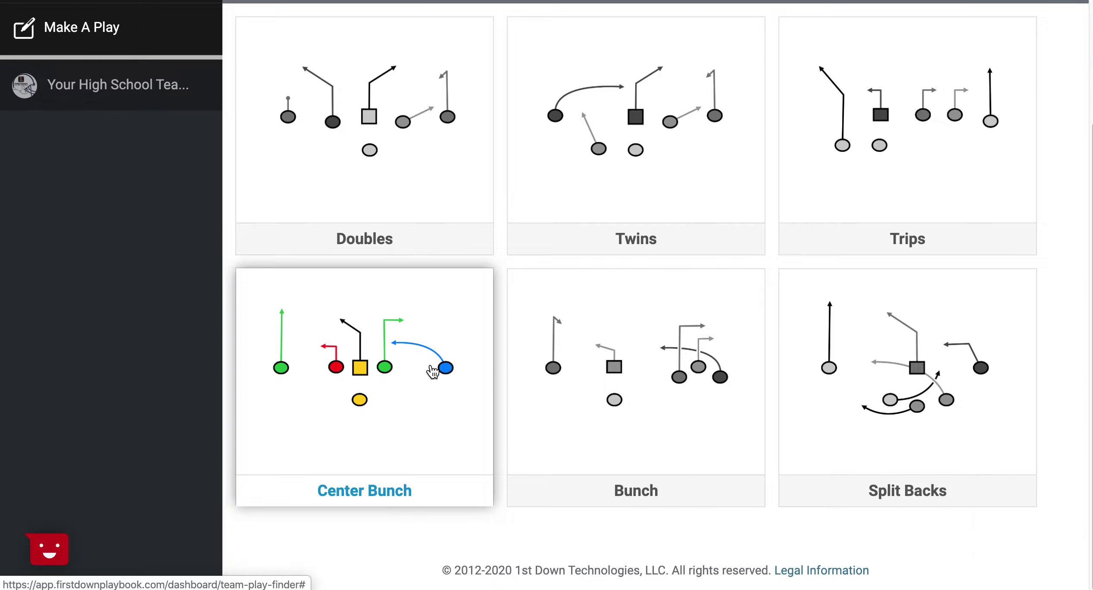
scroll(432, 371, "up", 2)
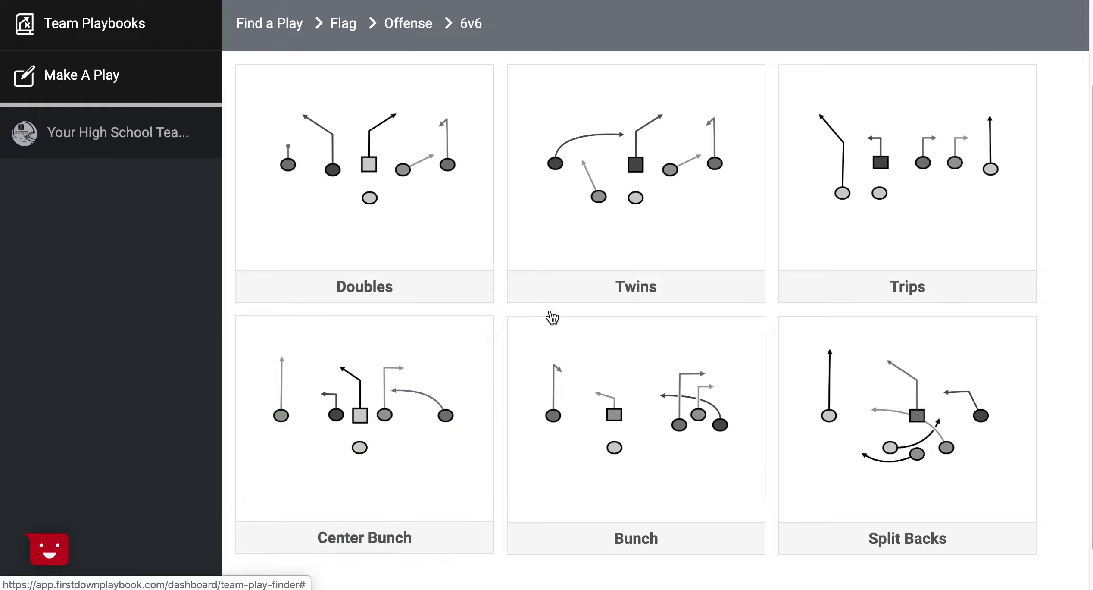
Open the Twins Quick Game plays and choose Ohio X Slant.
left_click(596, 210)
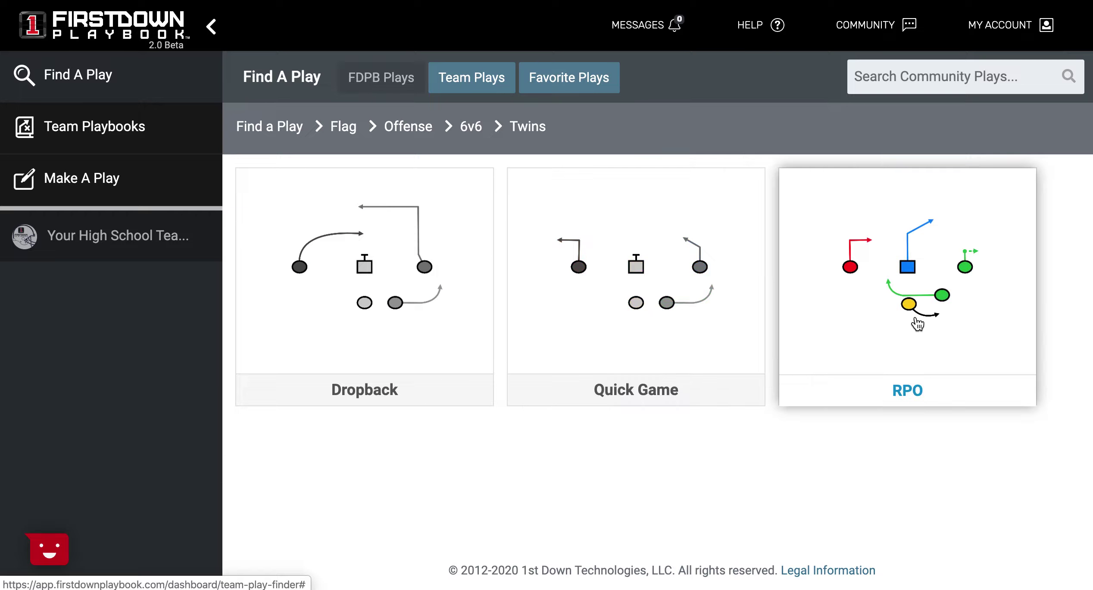
left_click(630, 278)
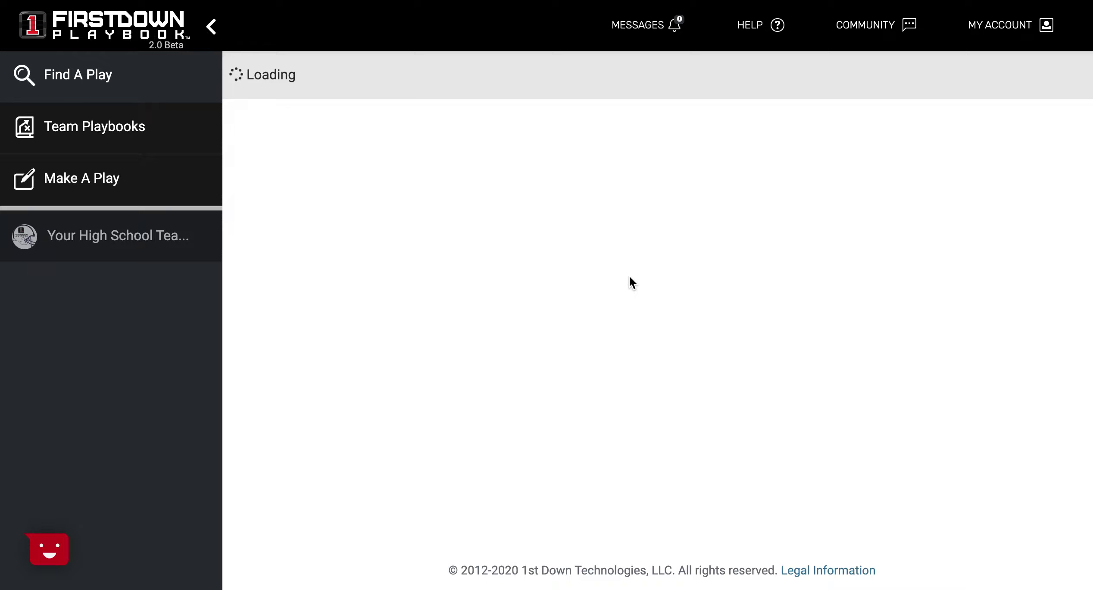
scroll(645, 309, "down", 1)
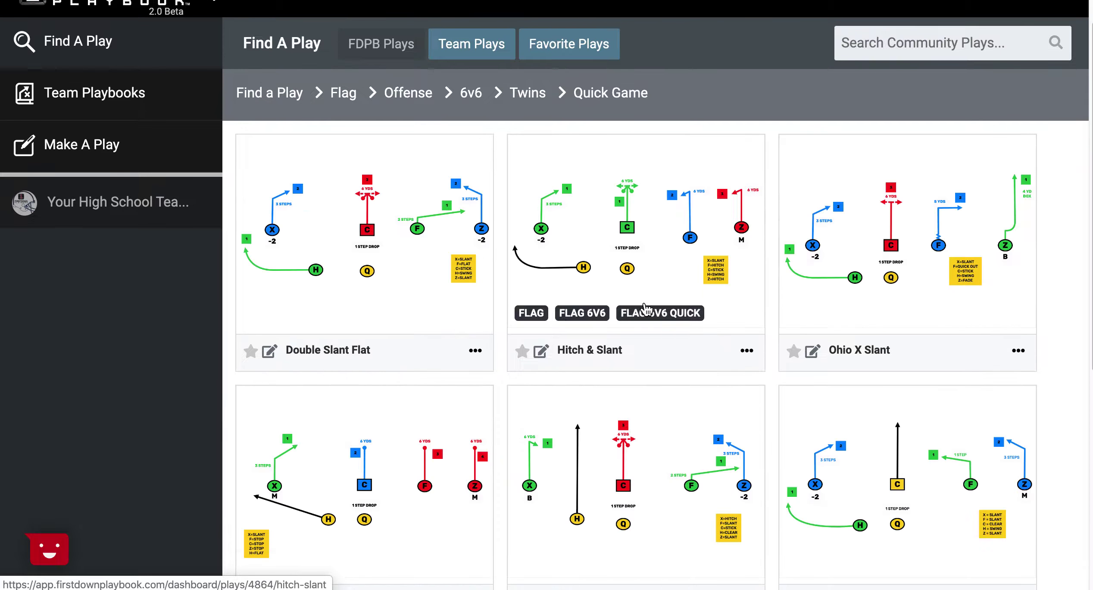
scroll(646, 309, "down", 7)
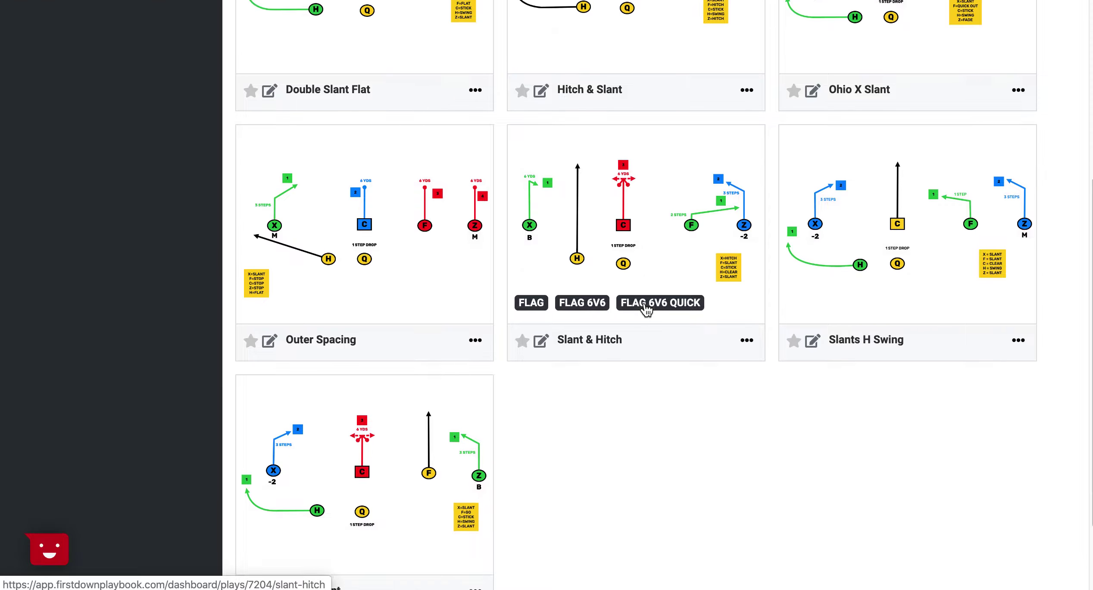
scroll(645, 309, "up", 4)
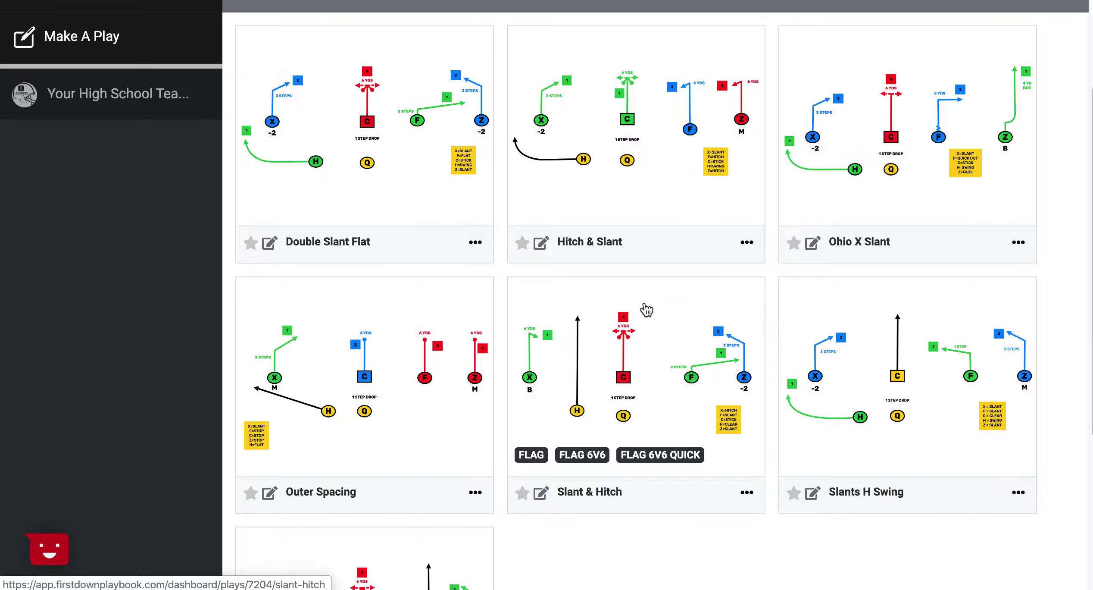
scroll(646, 309, "up", 1)
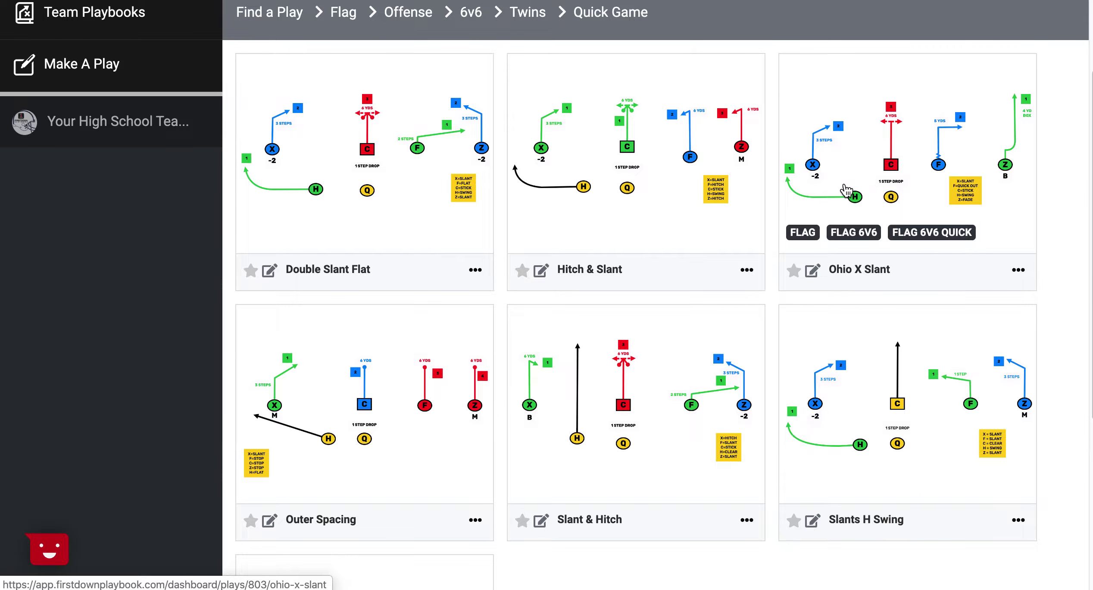
left_click(846, 189)
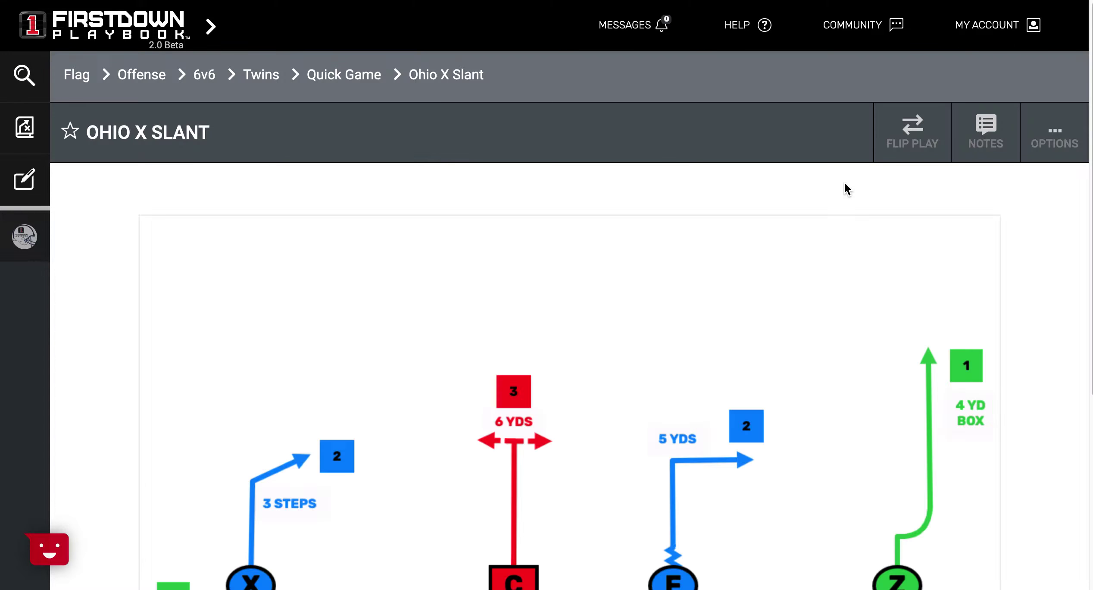
Choose Edit Play for Ohio X Slant, creating 'Copy of Ohio X Slant' in the editor.
left_click(1050, 137)
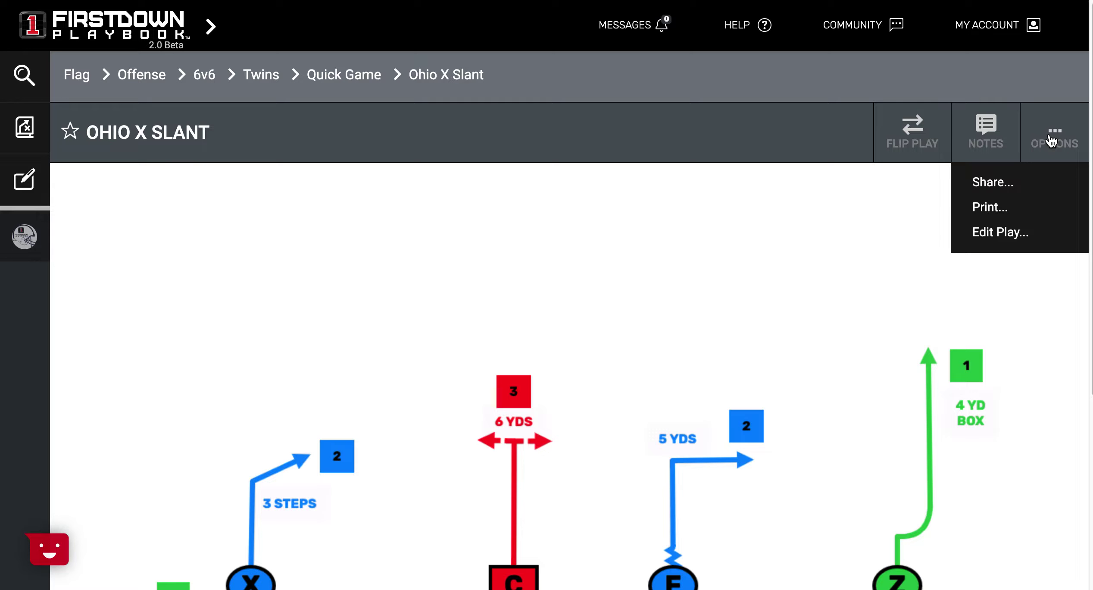
left_click(987, 239)
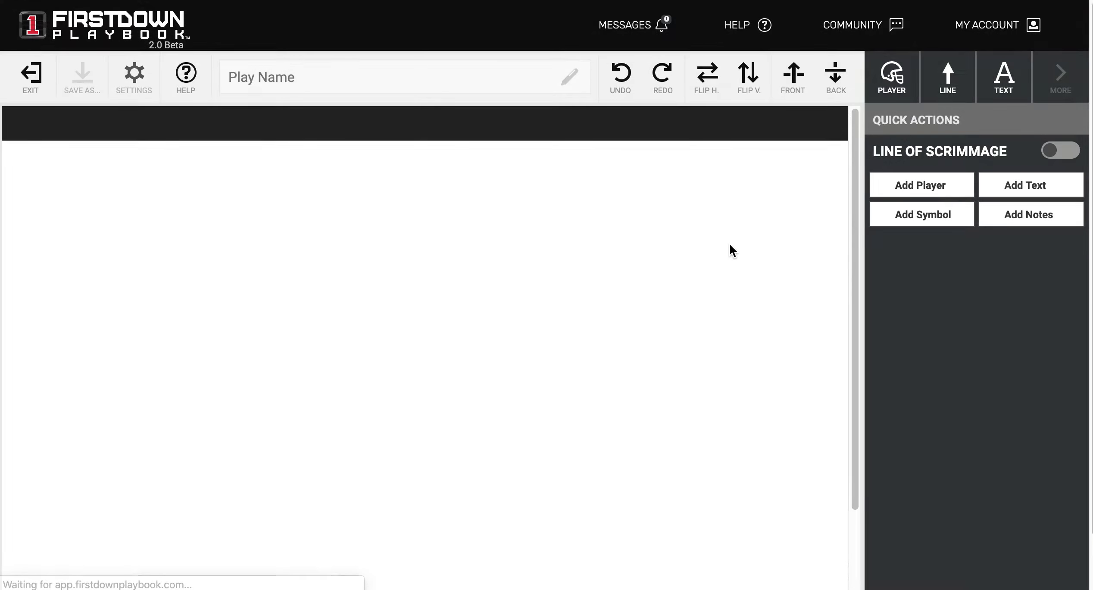
Set the play background to Mid-field and save, then select the C player group.
left_click(134, 76)
left_click(481, 419)
left_click(881, 532)
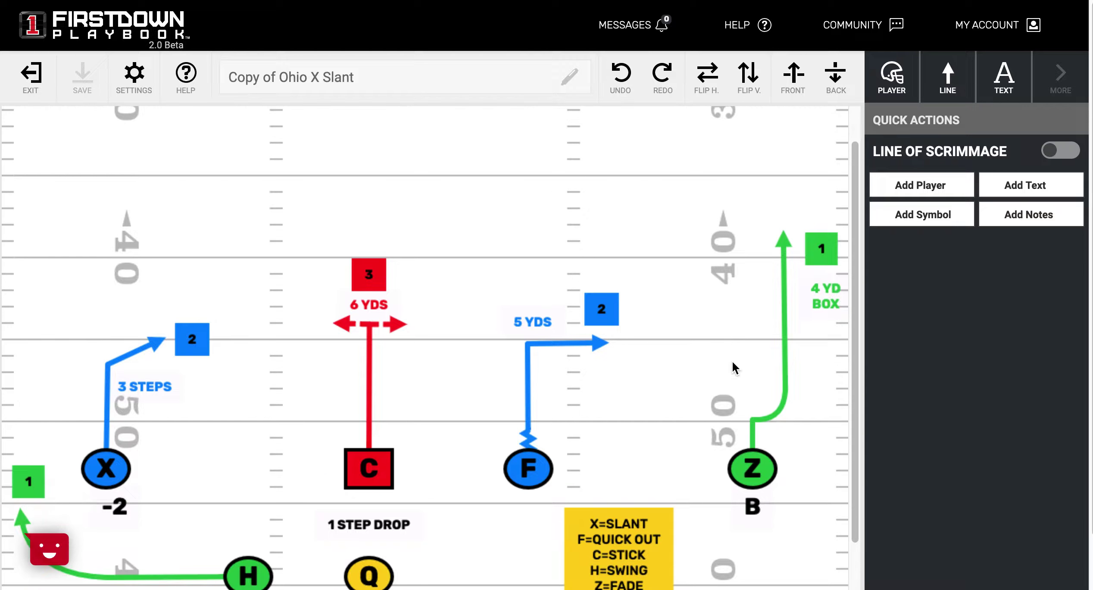
scroll(732, 368, "down", 2)
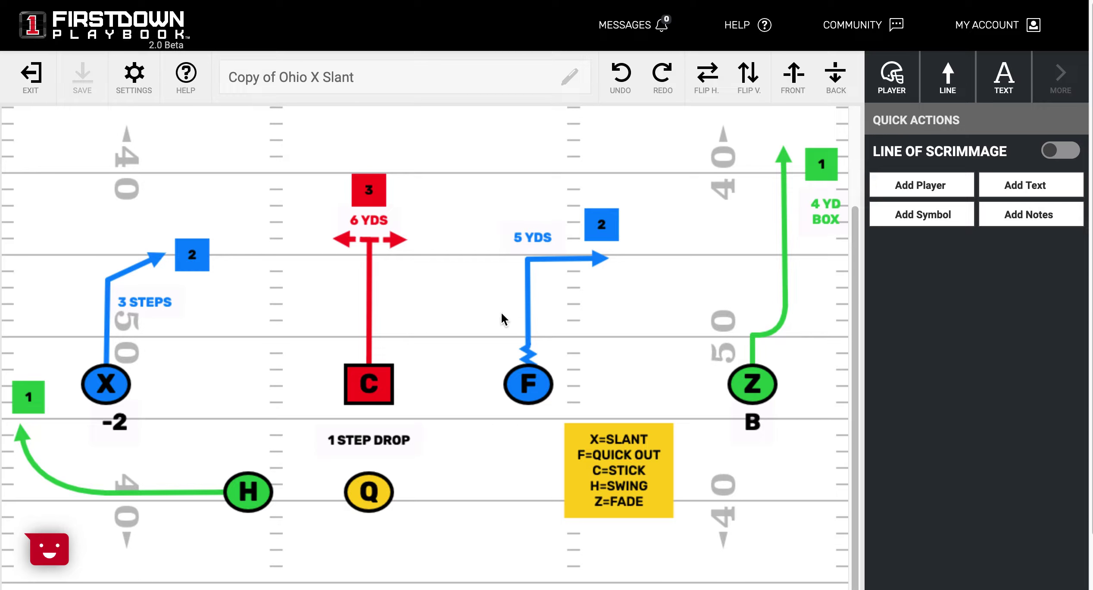
scroll(302, 319, "up", 1)
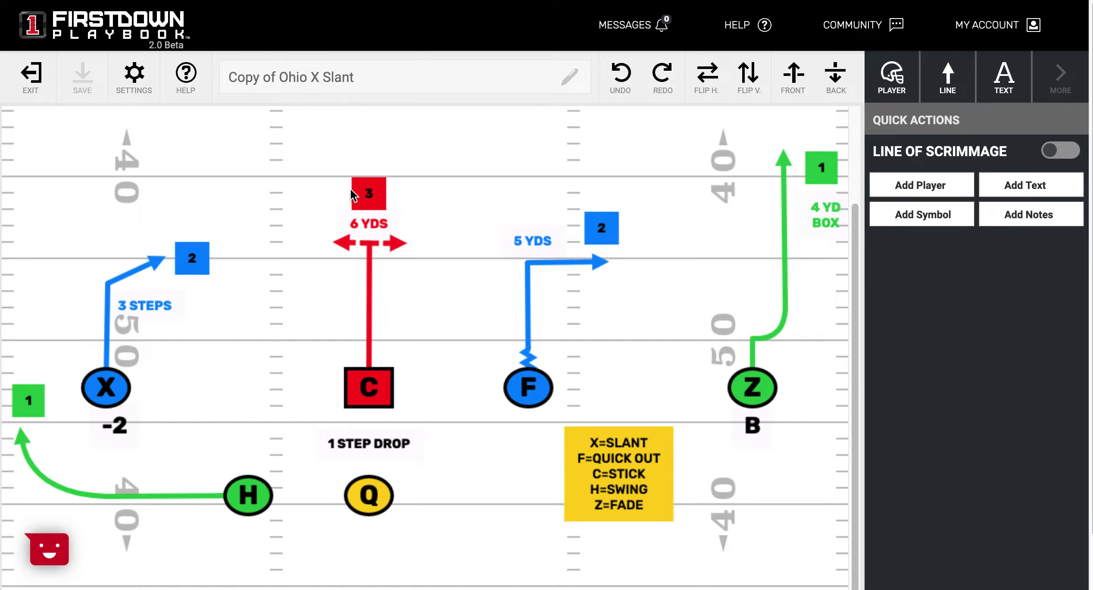
left_click_drag(422, 380, 428, 397)
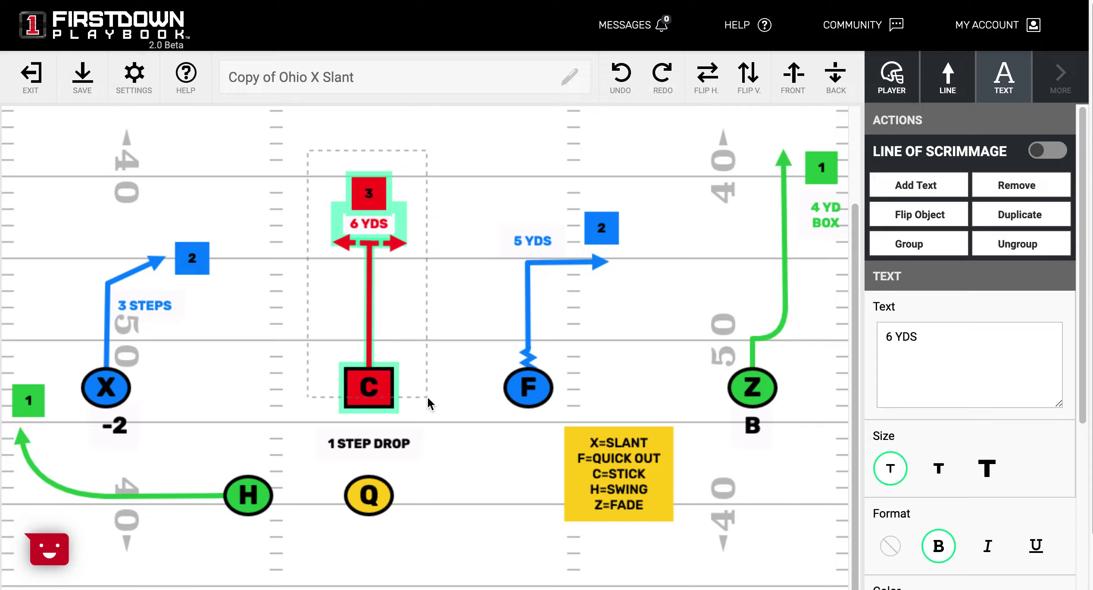
Delete the C player group and move F to the centre as a square labelled 'C'.
left_click(1035, 184)
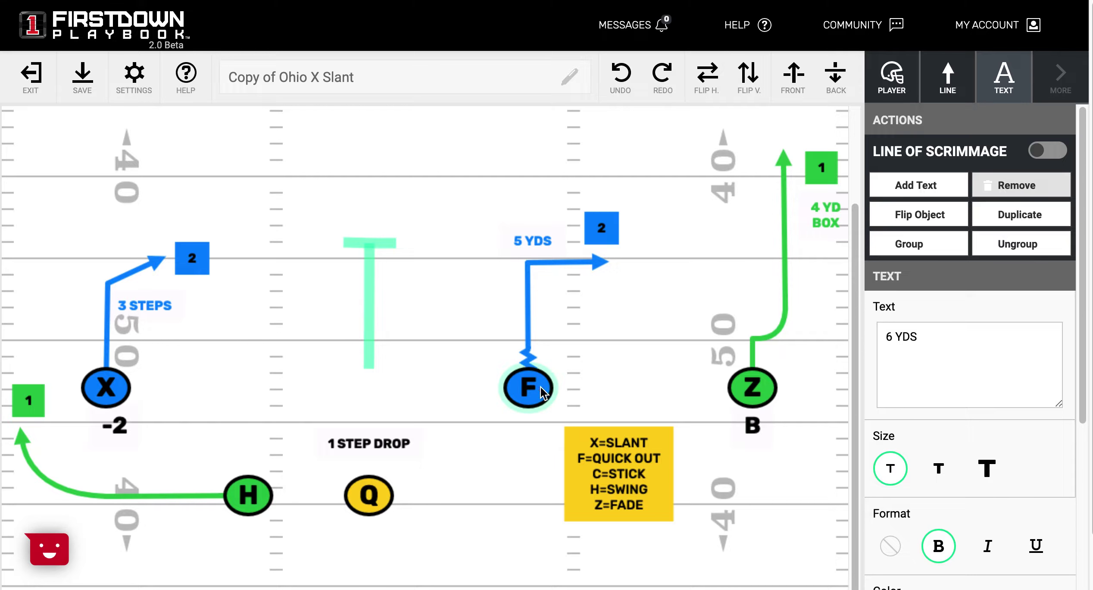
left_click_drag(535, 390, 375, 390)
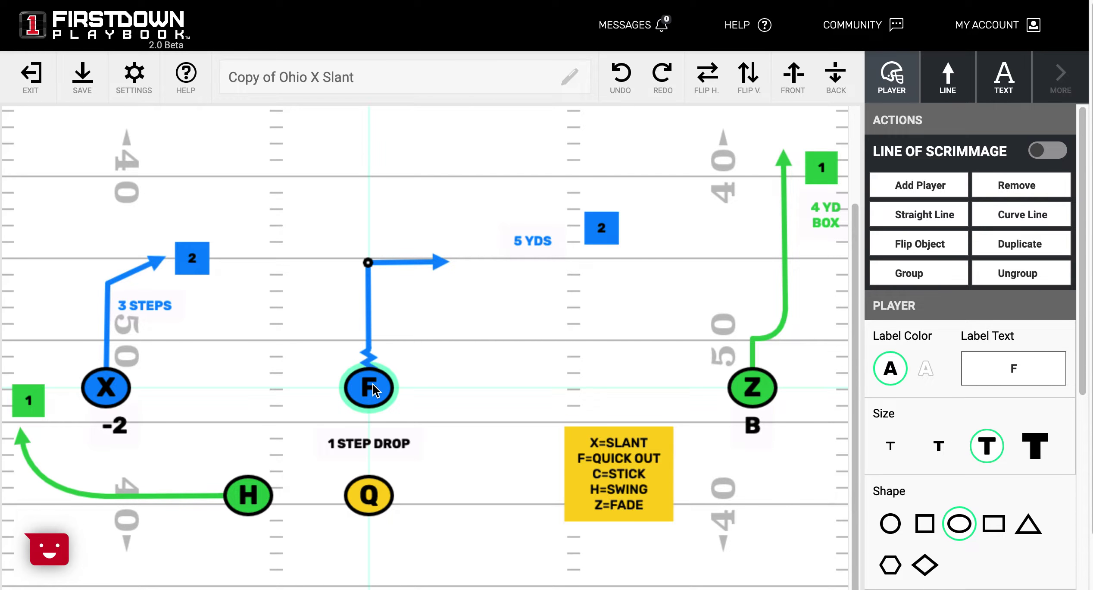
left_click(999, 521)
scroll(1002, 487, "down", 5)
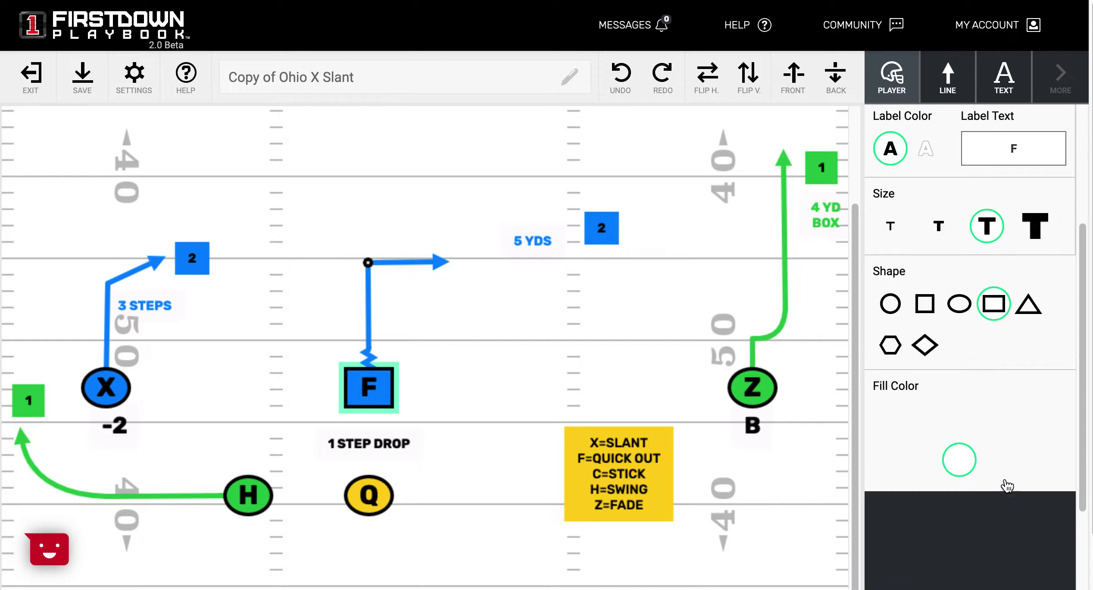
left_click(1028, 144)
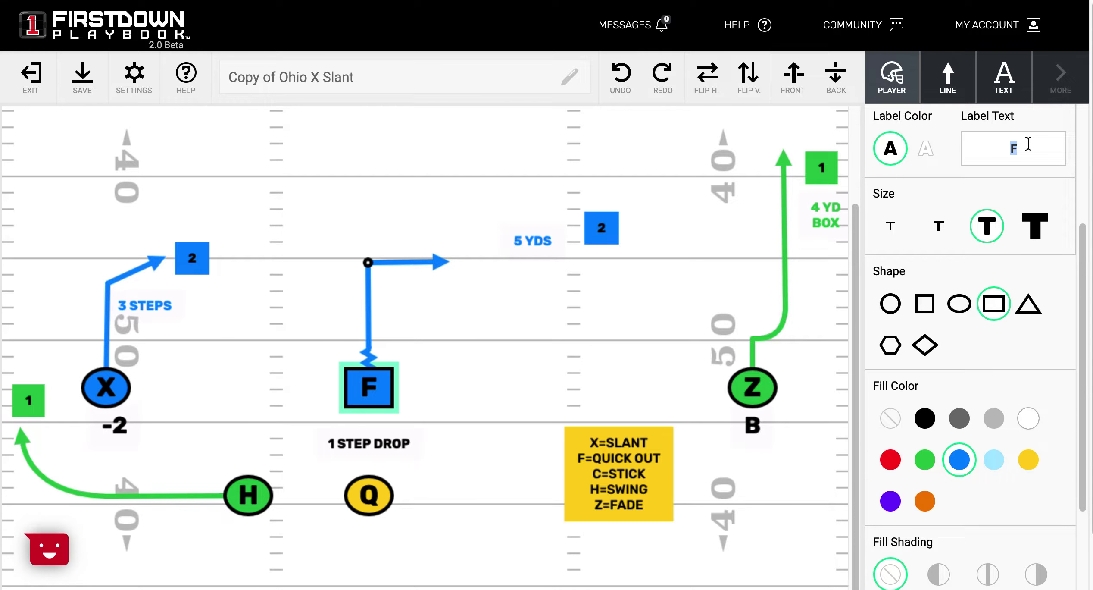
type("C")
left_click_drag(703, 119, 799, 417)
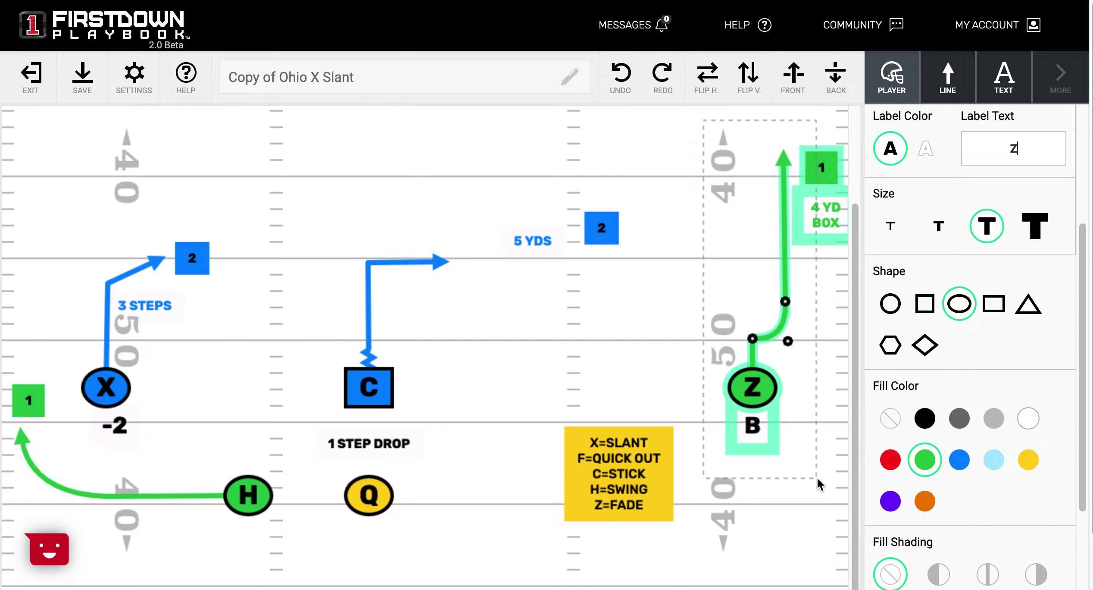
Move Z's group inward and shift the whole formation to the right.
left_click(685, 398)
left_click_drag(755, 390, 586, 398)
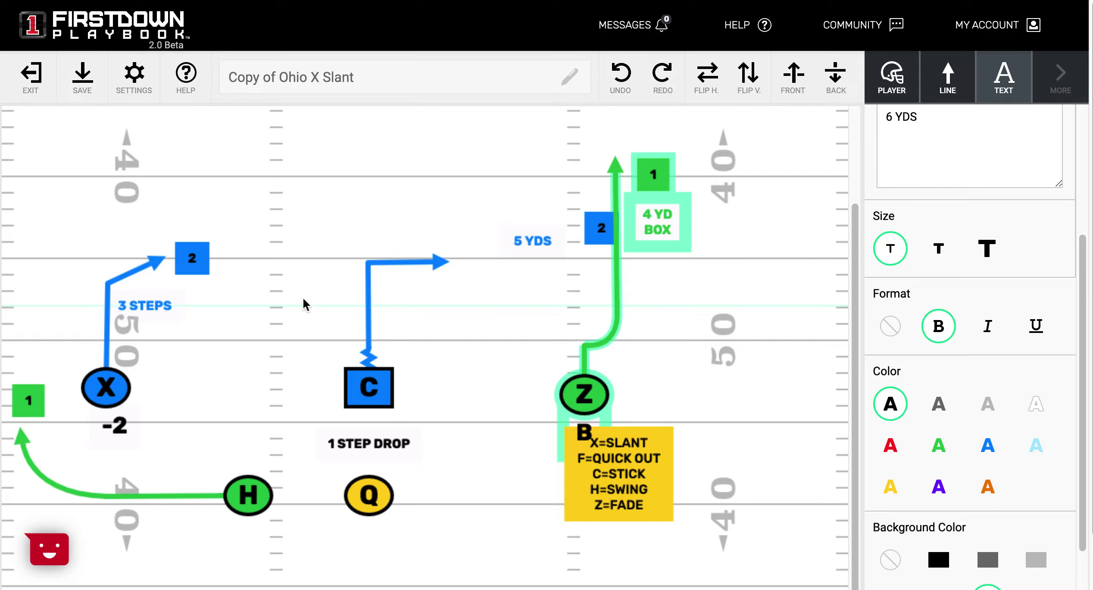
left_click(38, 142)
left_click_drag(258, 440, 729, 556)
left_click_drag(379, 392, 433, 387)
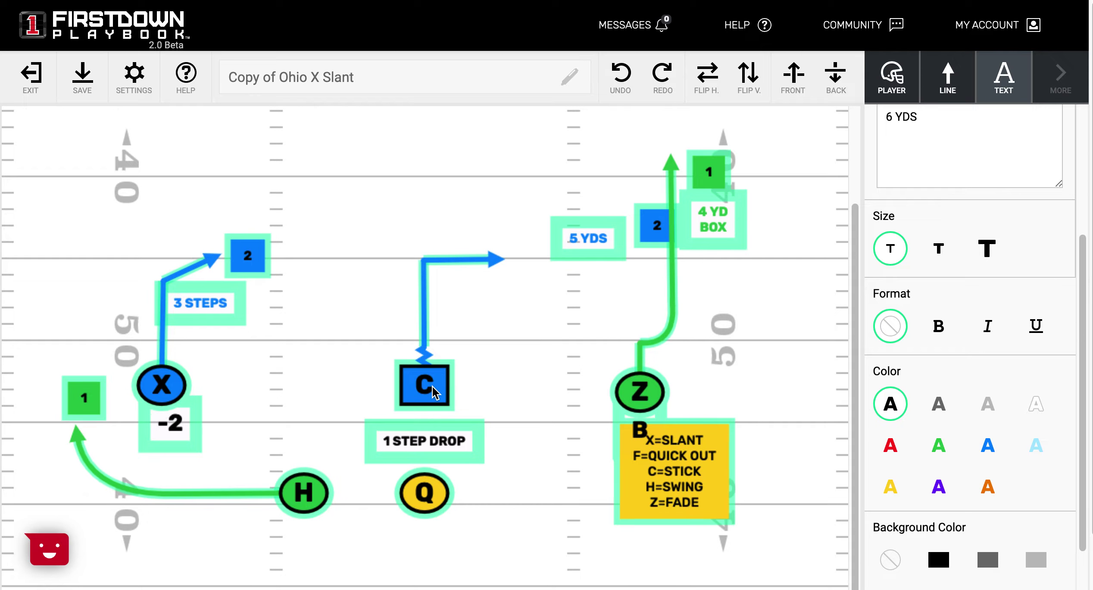
left_click(522, 385)
Move the yellow route legend box lower and to the right.
left_click(681, 452)
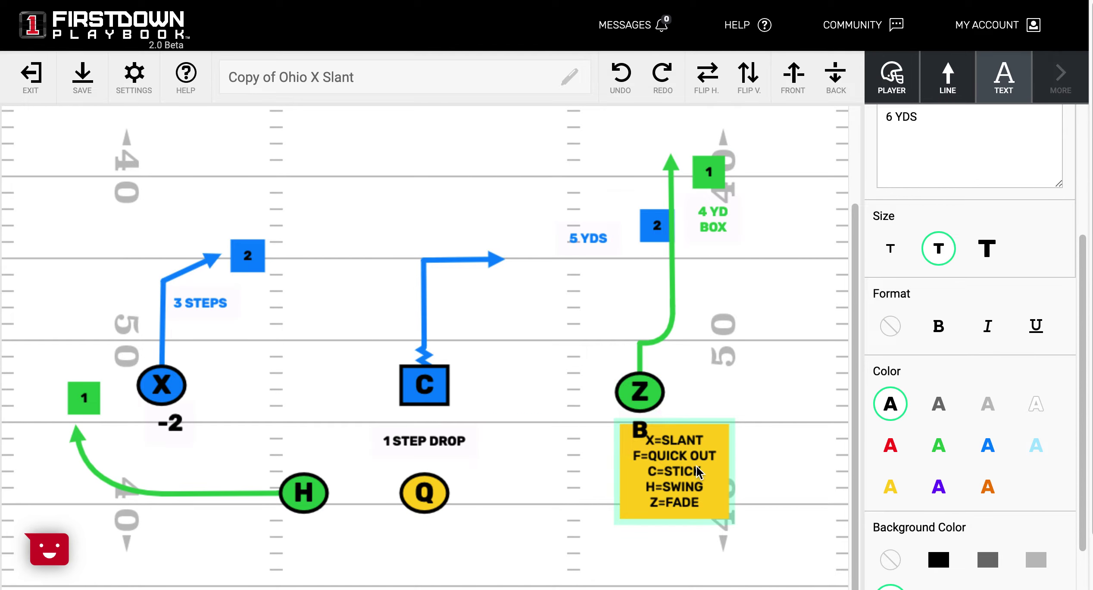
left_click_drag(681, 452, 712, 480)
left_click(743, 453)
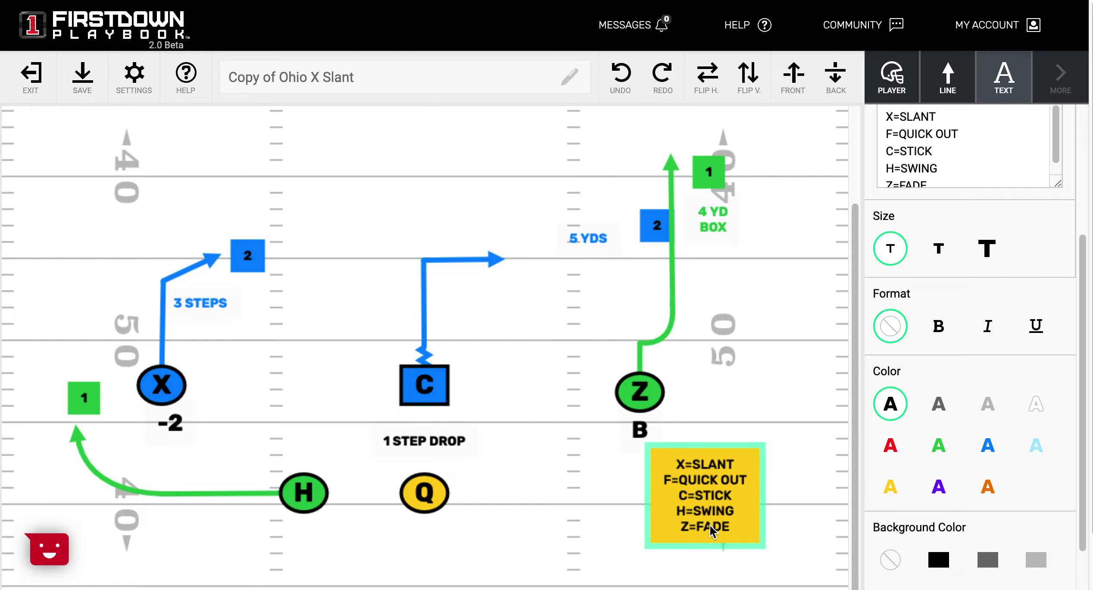
scroll(647, 452, "up", 1)
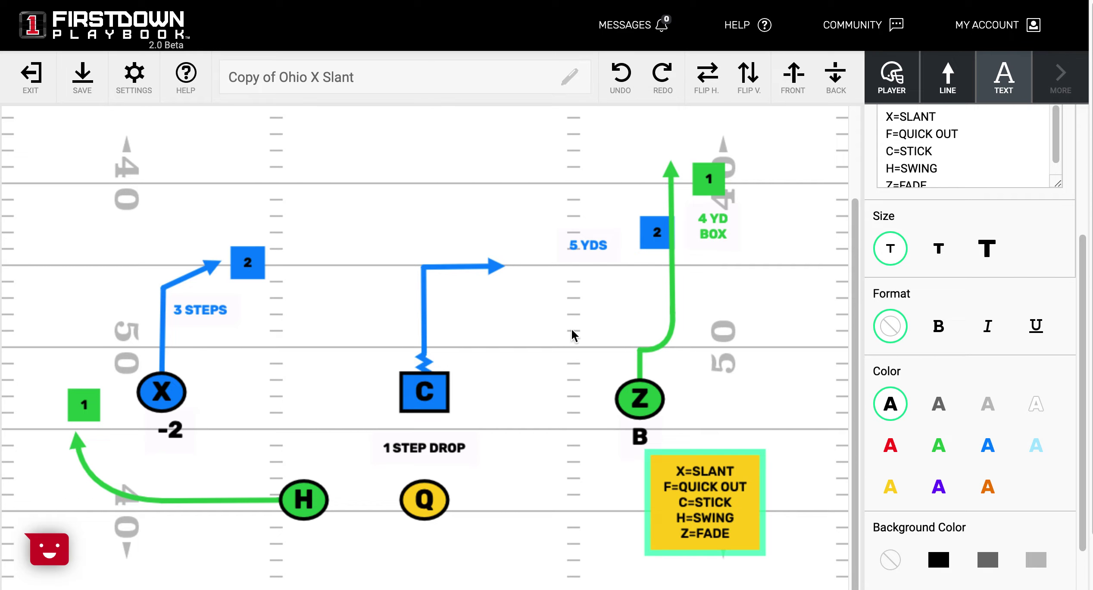
Place the 5 YDS label and blue 2 box on C's route, nudge 4 YD BOX, then mirror horizontally.
left_click_drag(556, 244, 432, 242)
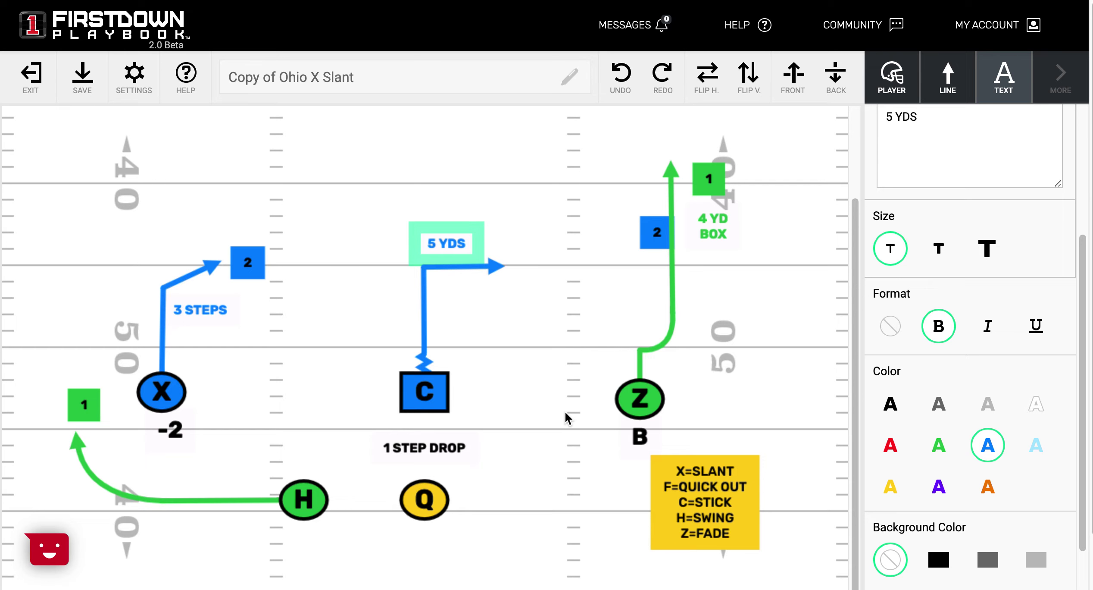
left_click_drag(655, 232, 515, 265)
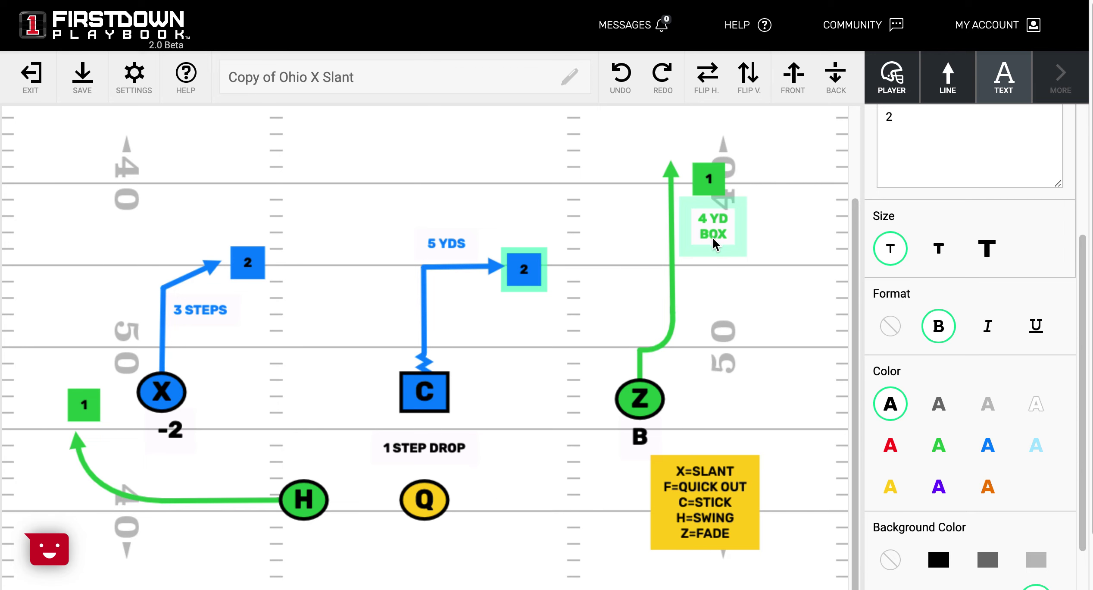
left_click_drag(719, 244, 712, 248)
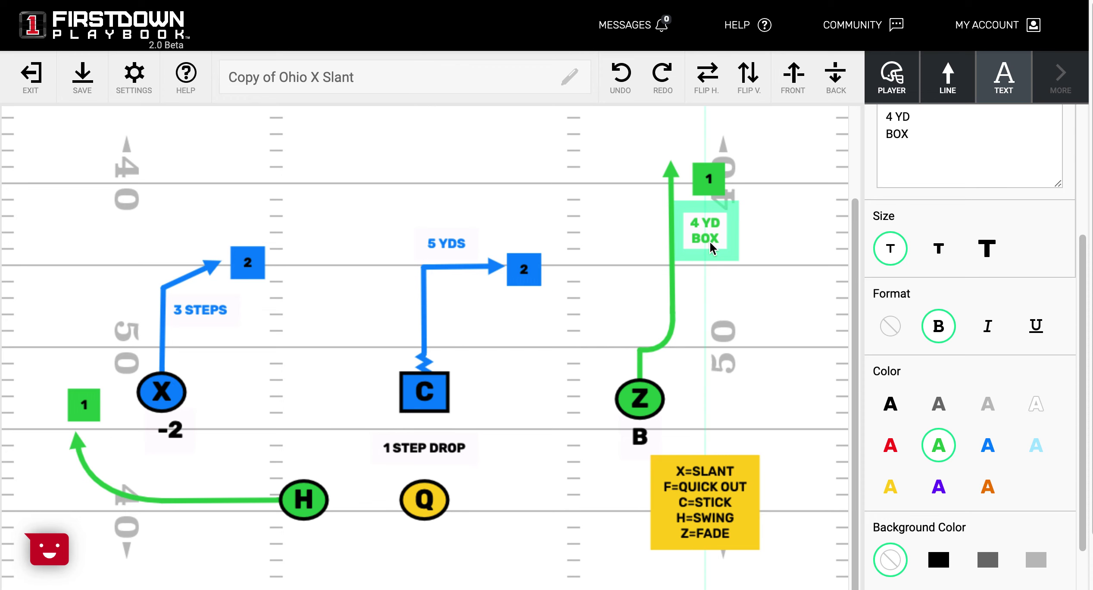
left_click(773, 252)
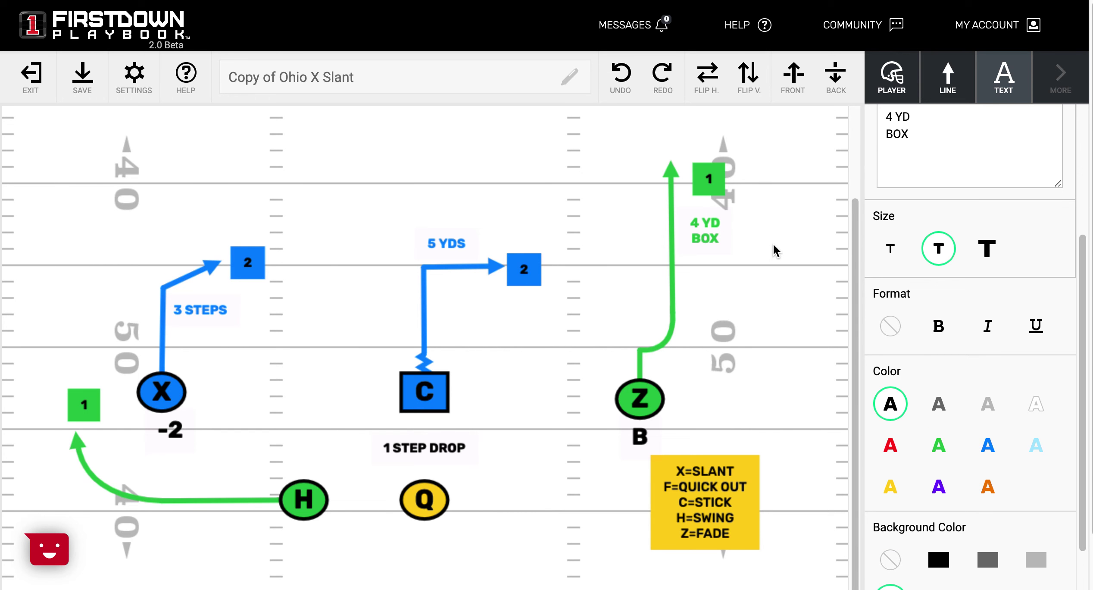
left_click(706, 75)
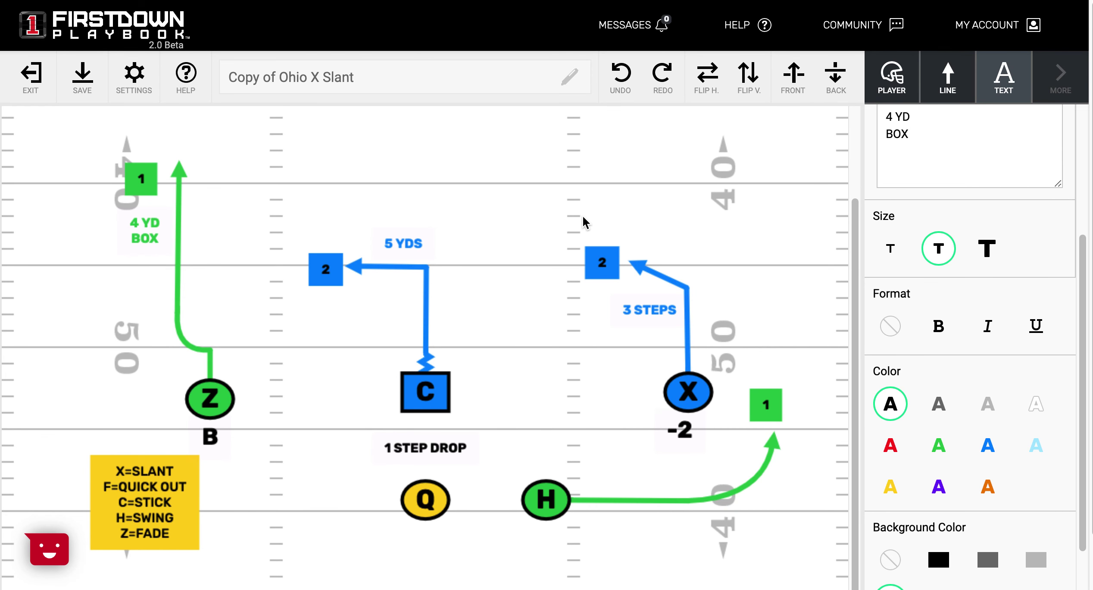
Flip the play vertically, then flip it back upright.
left_click(748, 74)
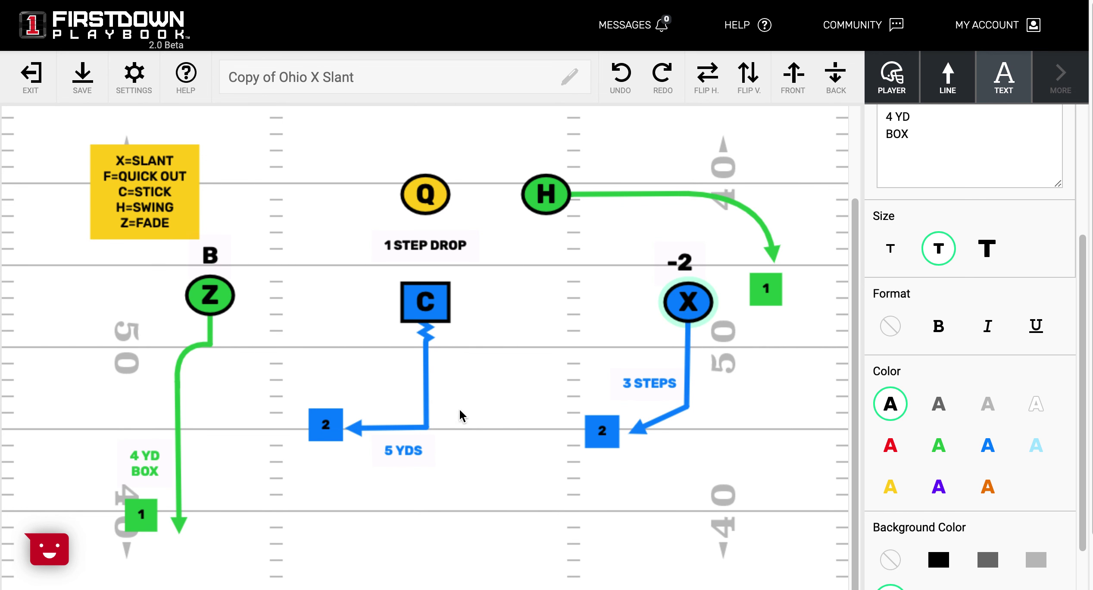
left_click(749, 88)
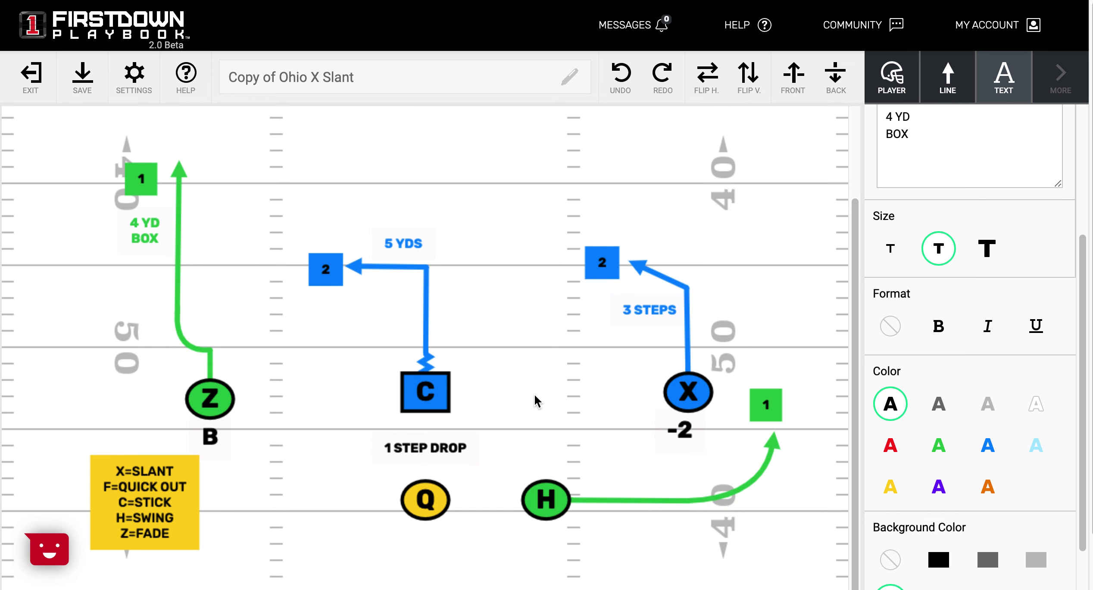